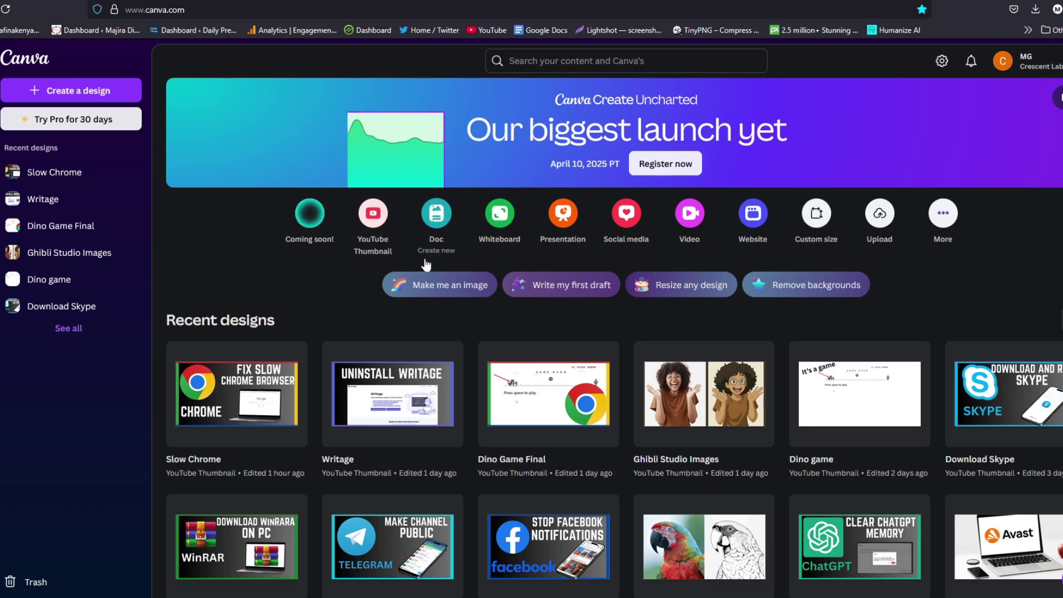
- Create a blank YouTube Thumbnail design and add the uploaded photo of the cyclist by the lake
left_click(373, 216)
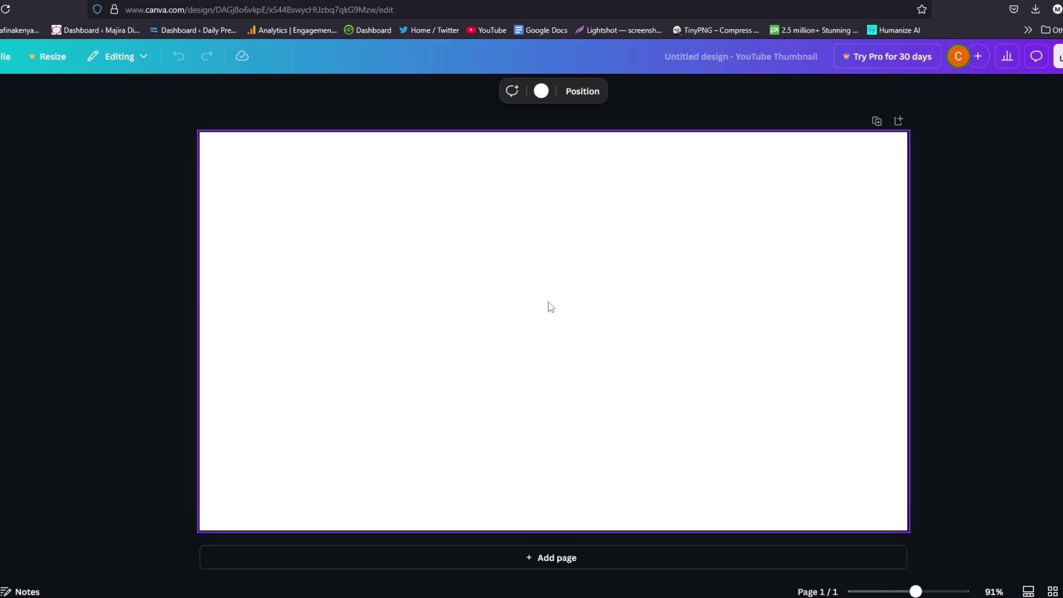
left_click(32, 229)
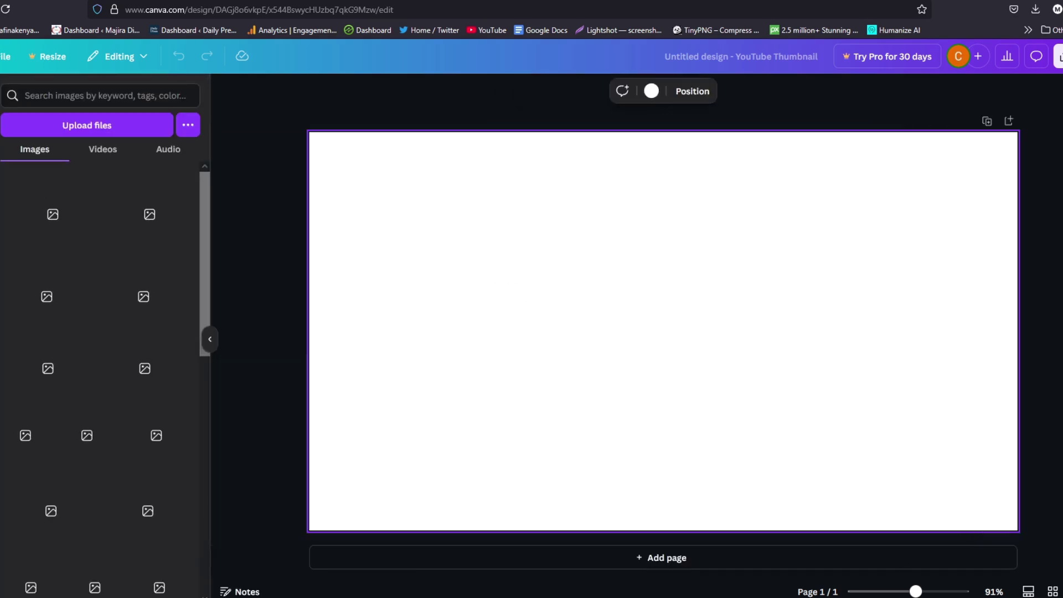
left_click(5, 270)
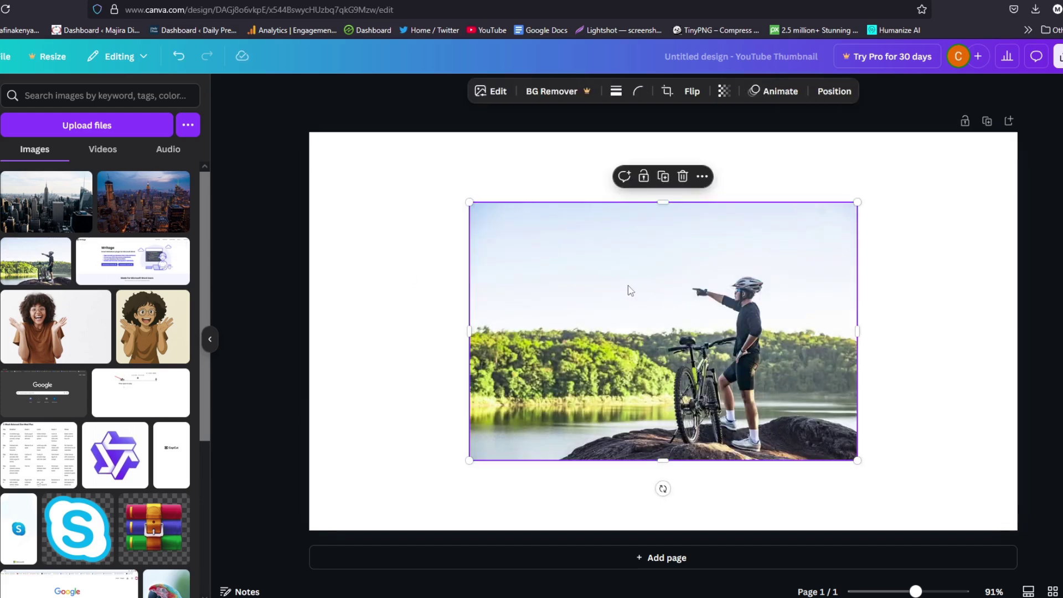
- Add the uploaded daytime city skyline photo and delete the cyclist photo from the page
left_click(42, 206)
left_click_drag(718, 336, 531, 357)
left_click_drag(776, 333, 850, 324)
key("Delete")
- Fit the city skyline photo to cover the whole page and flip it horizontally
left_click_drag(509, 347, 509, 245)
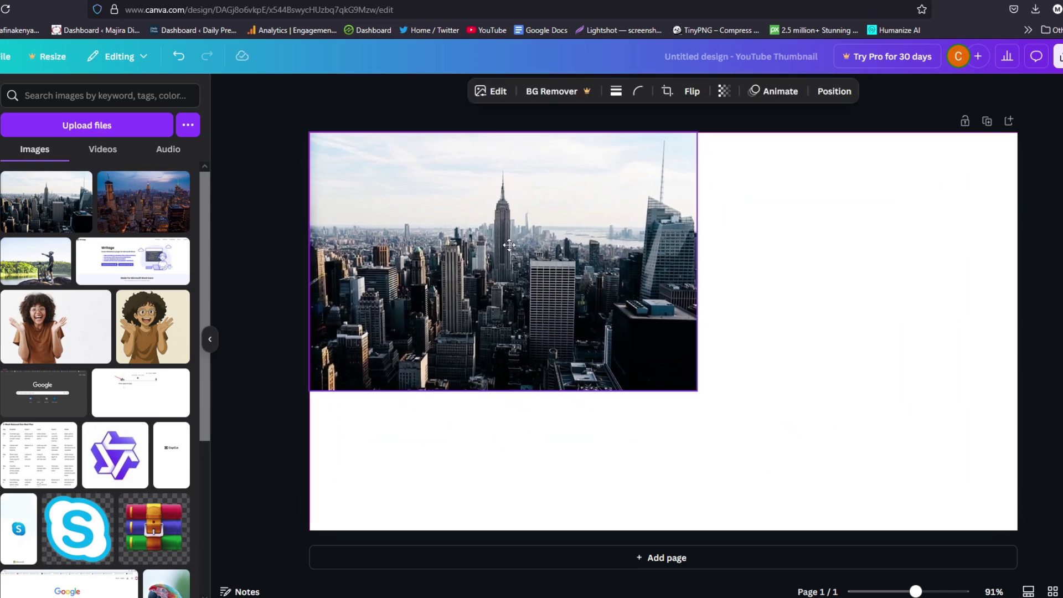
left_click_drag(697, 388, 994, 440)
left_click_drag(973, 353, 1043, 366)
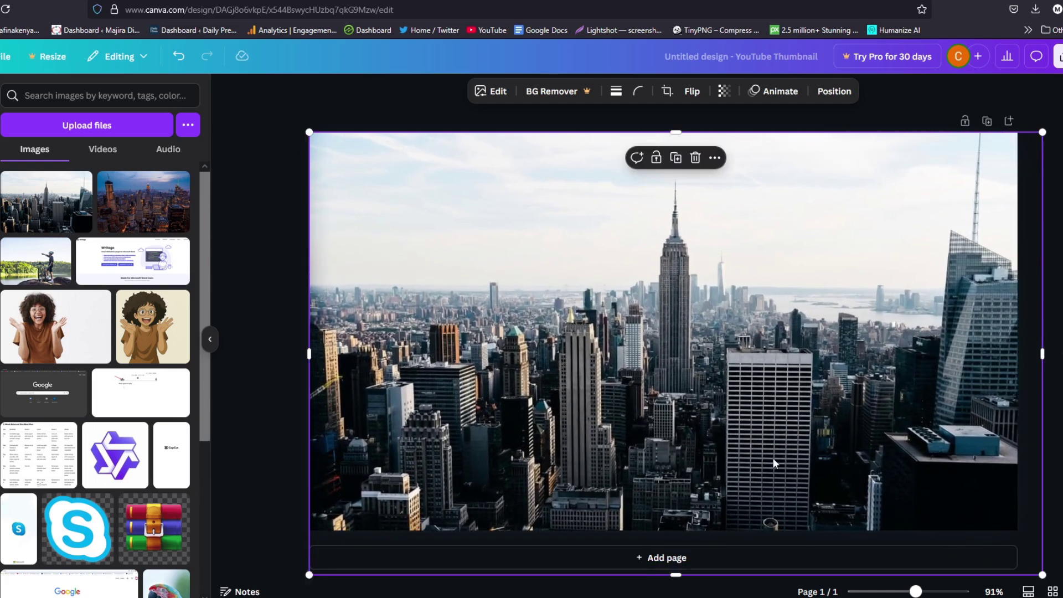
left_click_drag(677, 571, 679, 561)
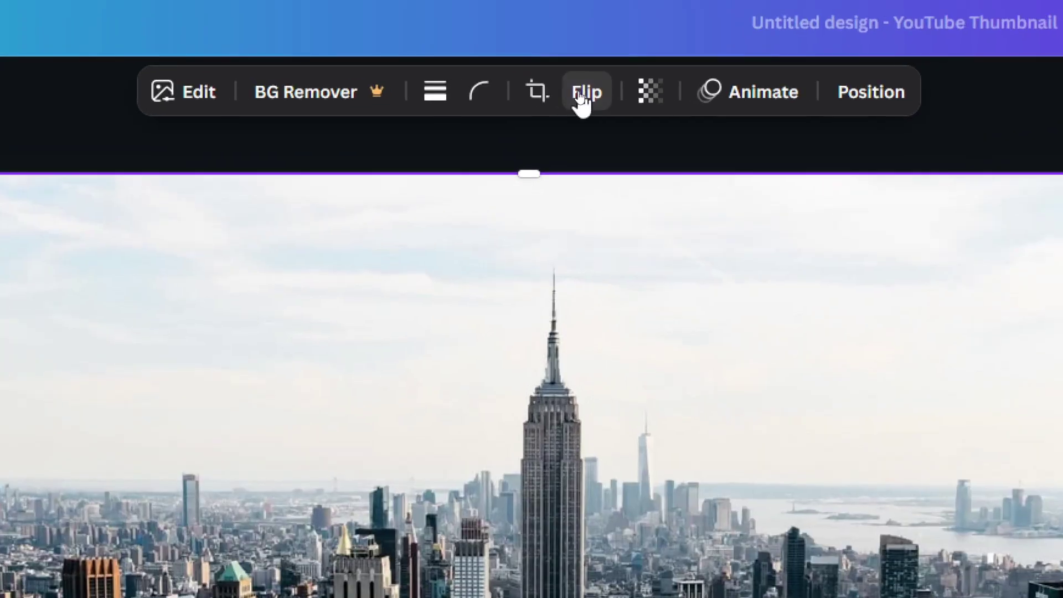
left_click(581, 94)
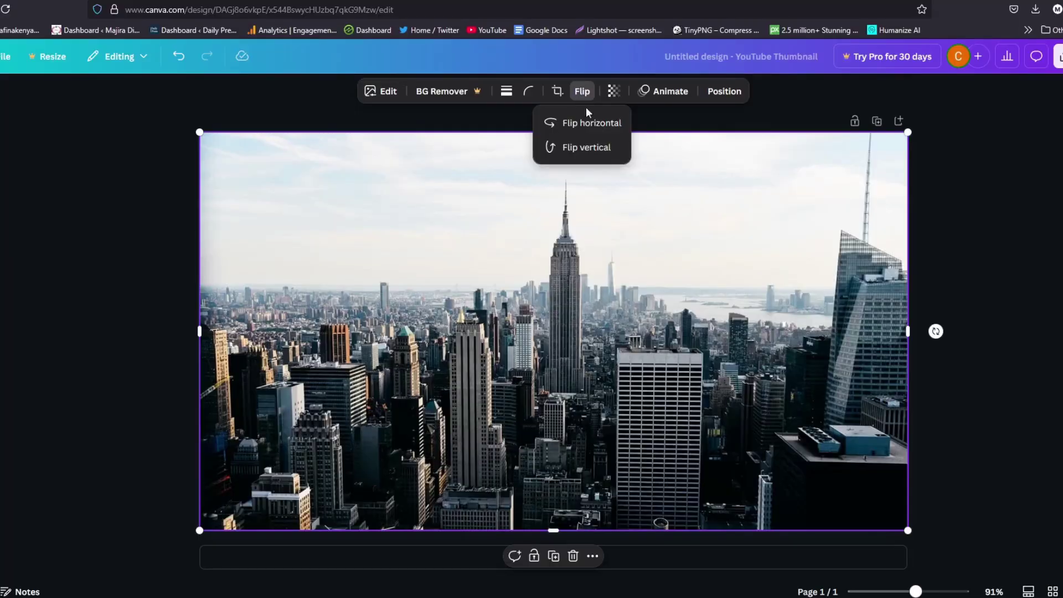
left_click(592, 125)
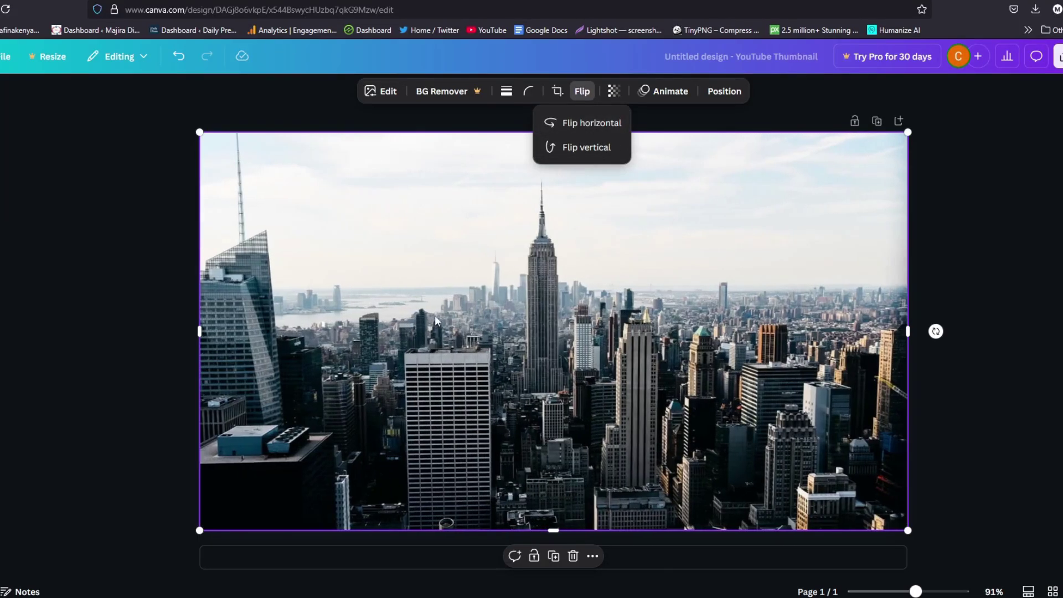
- Add the cyclist photo over the skyline, enlarge it to the page height flush with the right edge, and crop its left side
left_click(74, 373)
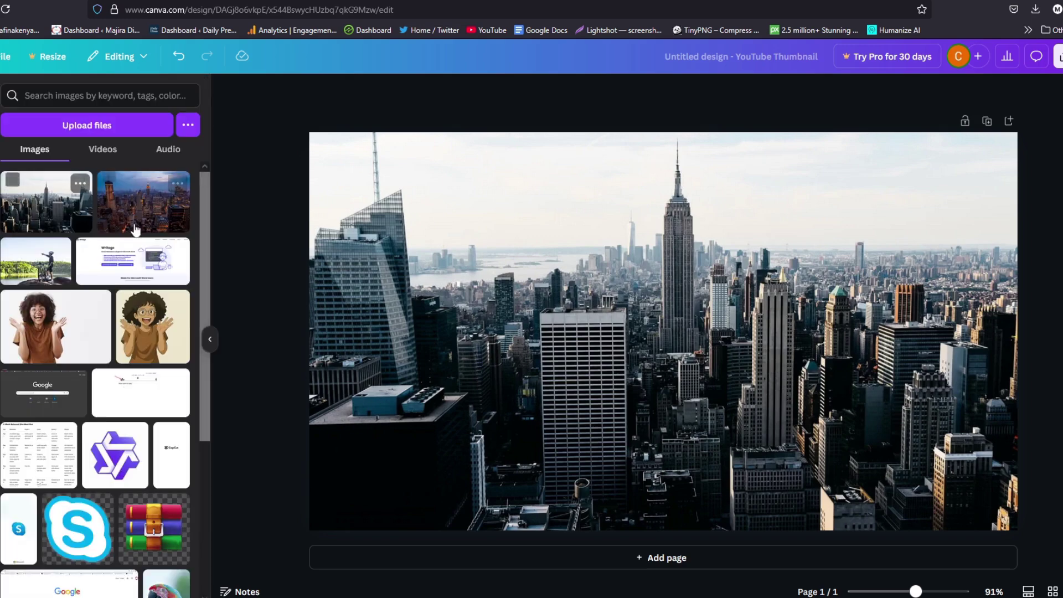
left_click(38, 268)
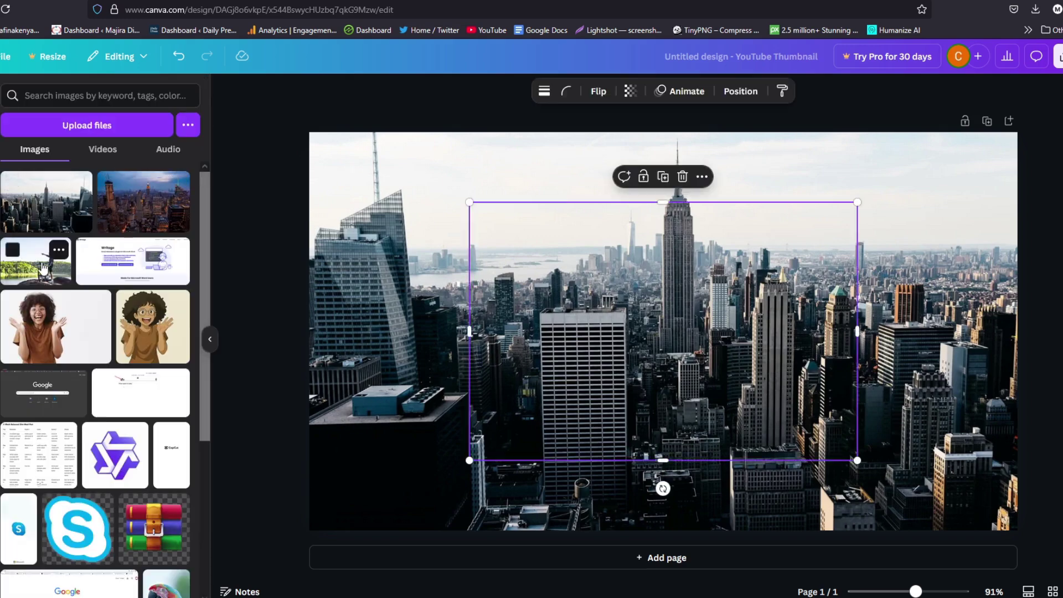
left_click_drag(713, 285, 834, 215)
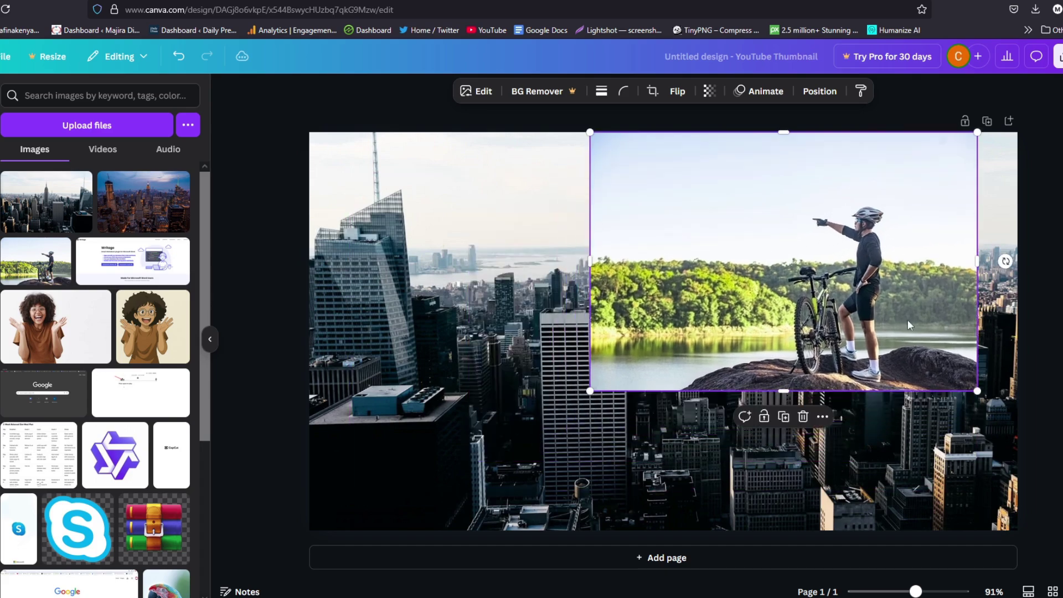
left_click_drag(978, 391, 1028, 424)
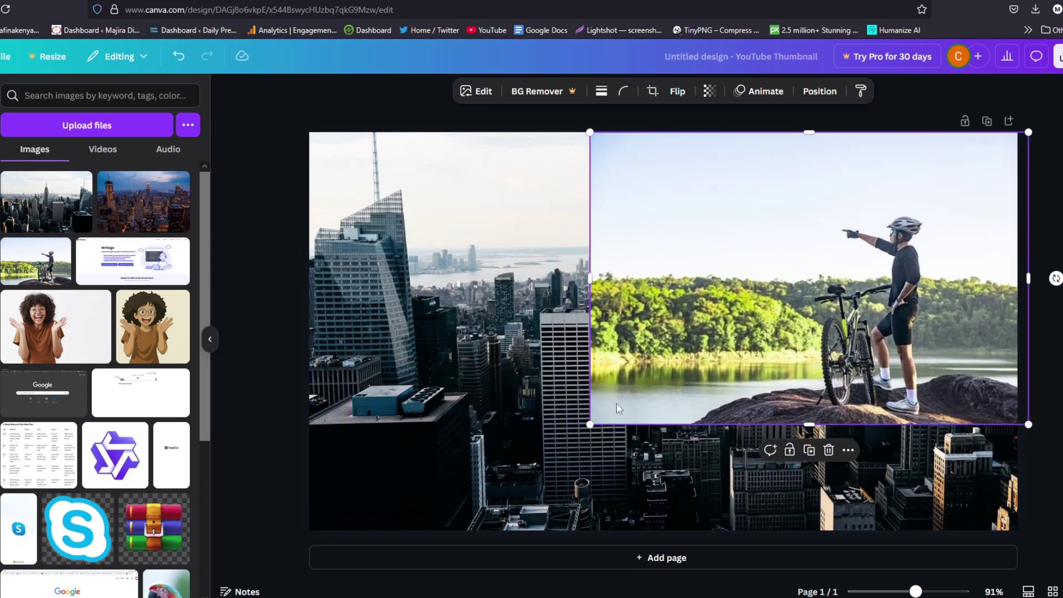
left_click_drag(574, 434, 413, 534)
left_click_drag(413, 332, 475, 335)
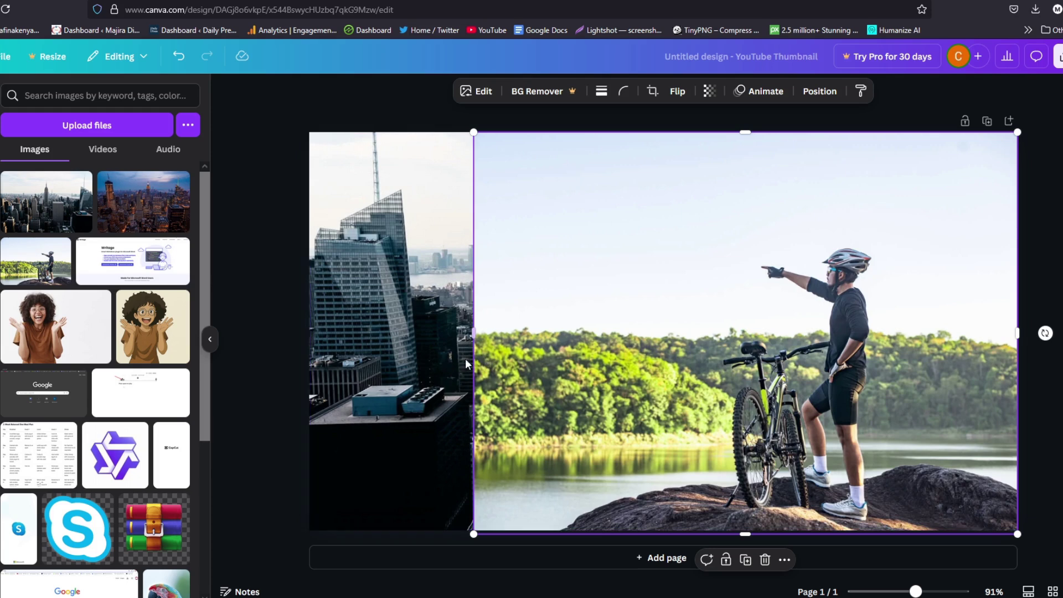
left_click(402, 314, "shift")
left_click(622, 302)
left_click(373, 270, "shift")
left_click(632, 304)
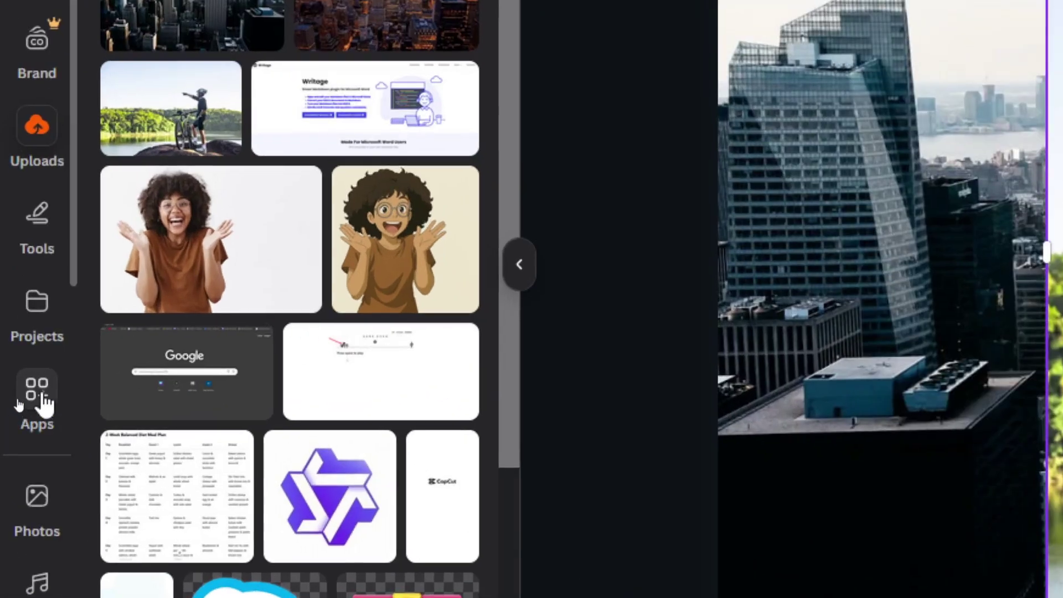
- Find the Image Blender app and start blending the selected cyclist photo with it
left_click(19, 409)
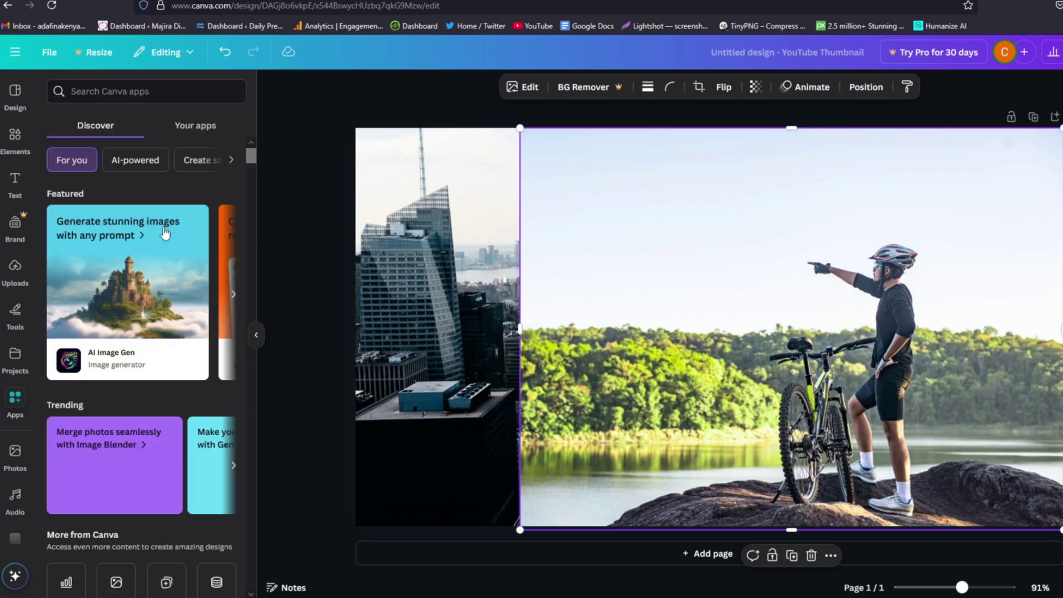
left_click(110, 85)
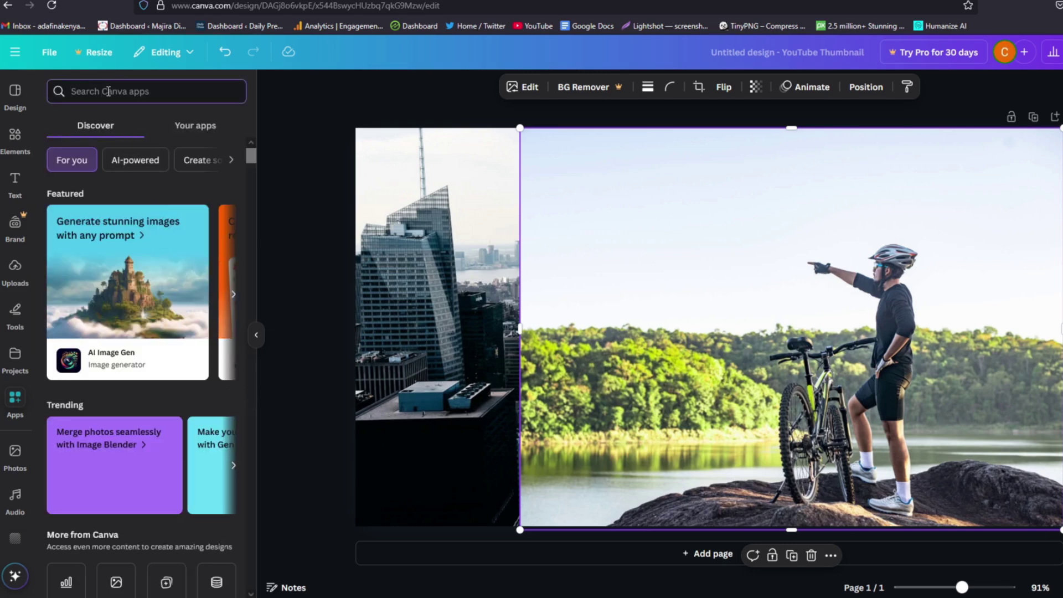
type("image ble")
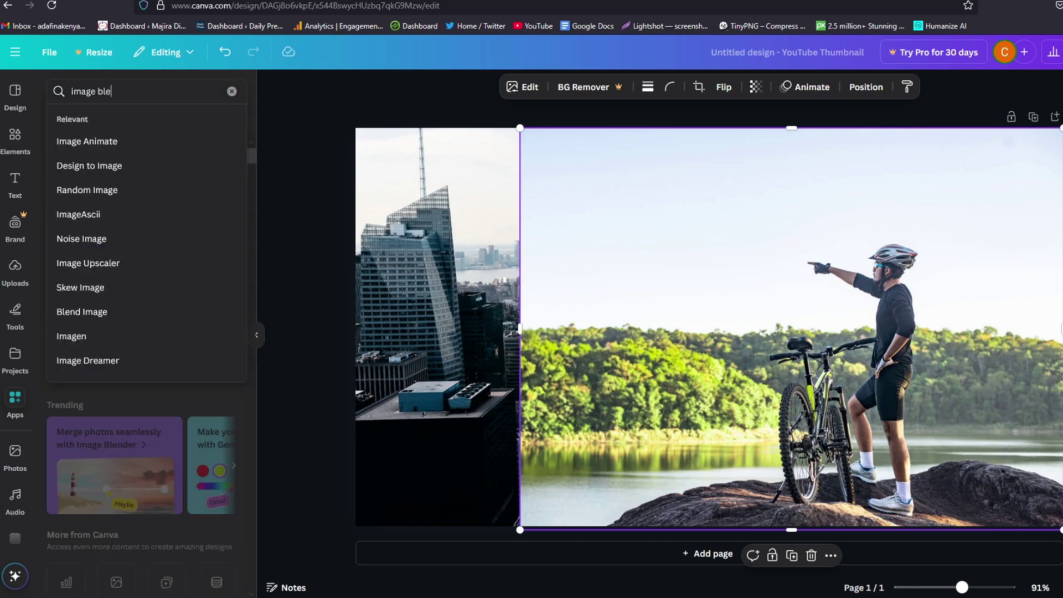
type("nder")
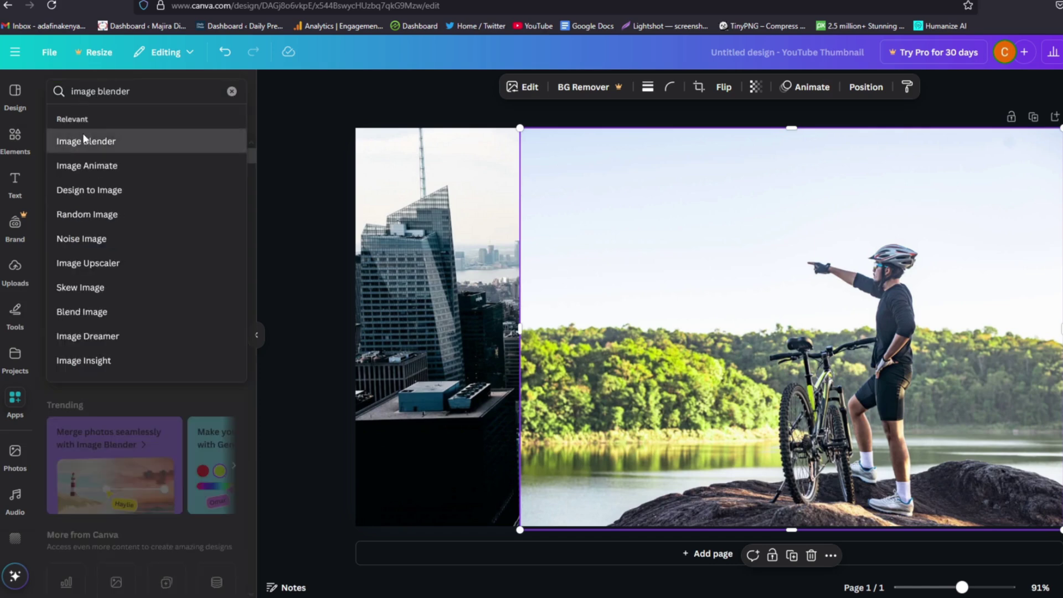
left_click(82, 133)
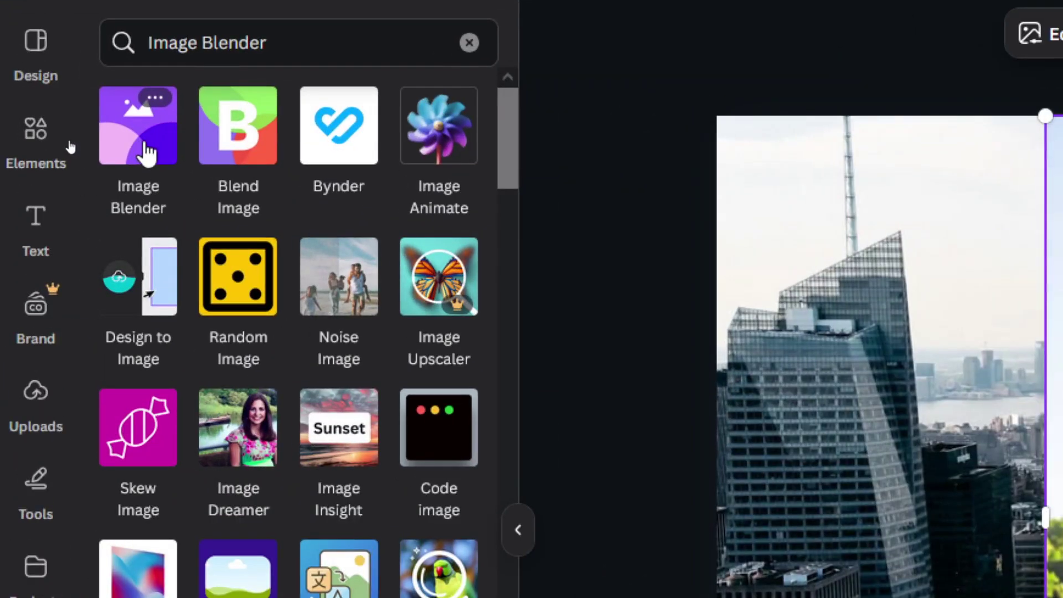
left_click(147, 153)
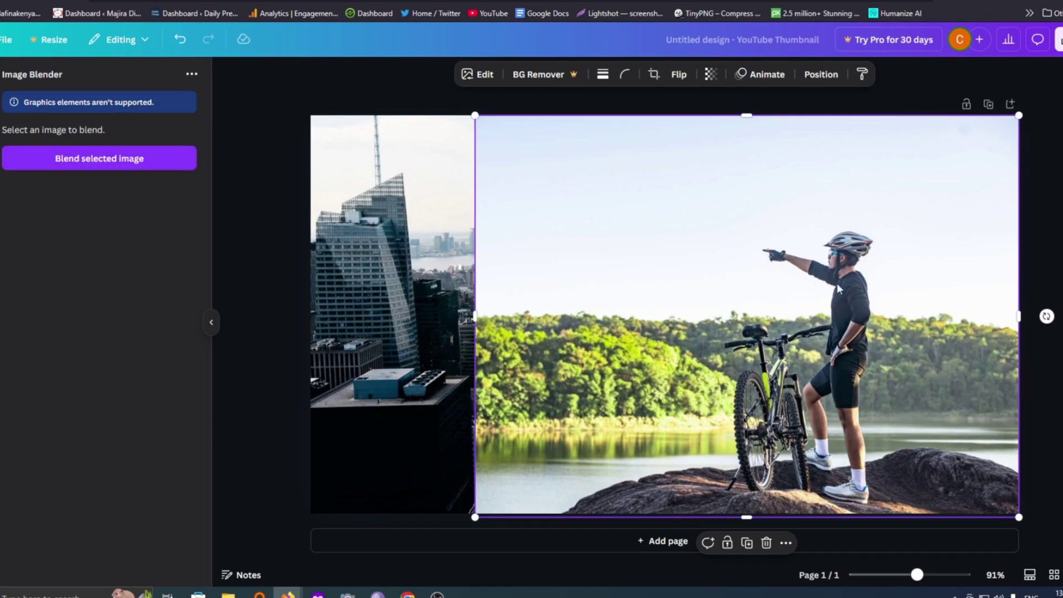
left_click(129, 161)
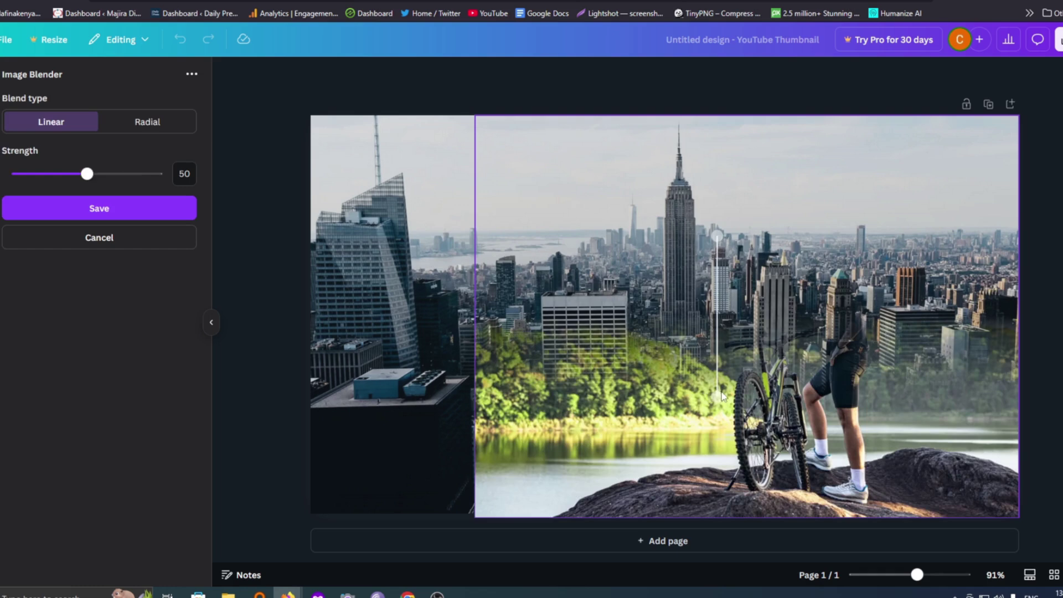
- Angle the linear blend diagonally so the cyclist stays visible, set its strength to 25 and save the blended image
left_click_drag(717, 396, 757, 274)
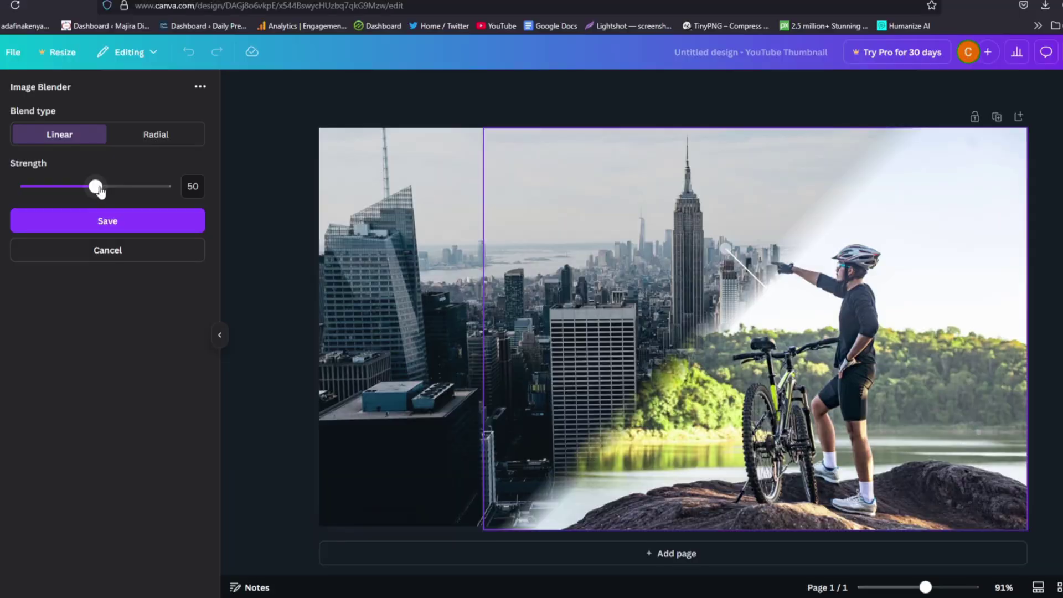
left_click_drag(101, 195, 11, 169)
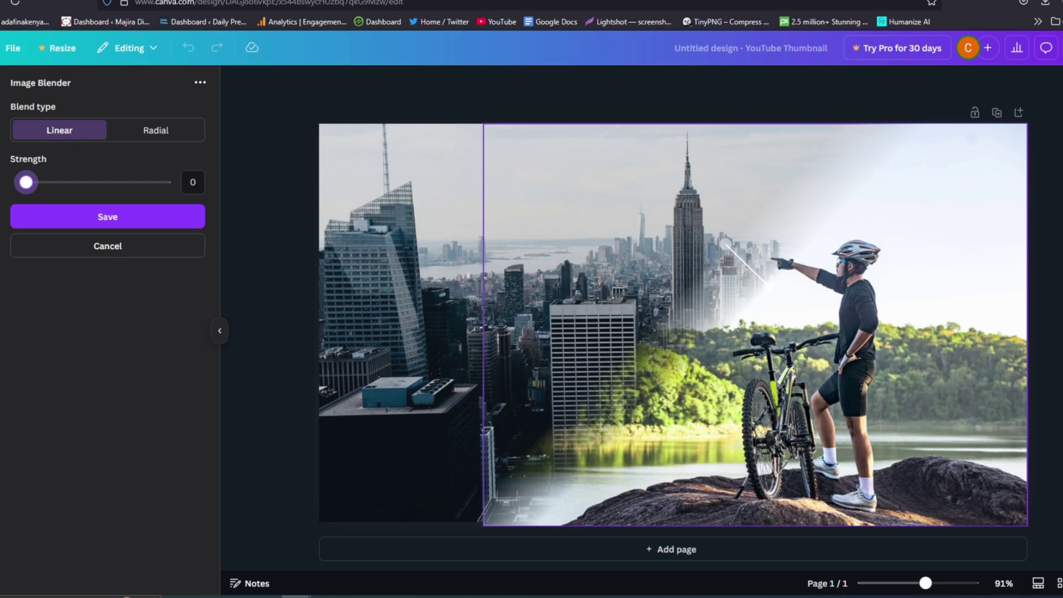
left_click_drag(26, 182, 63, 177)
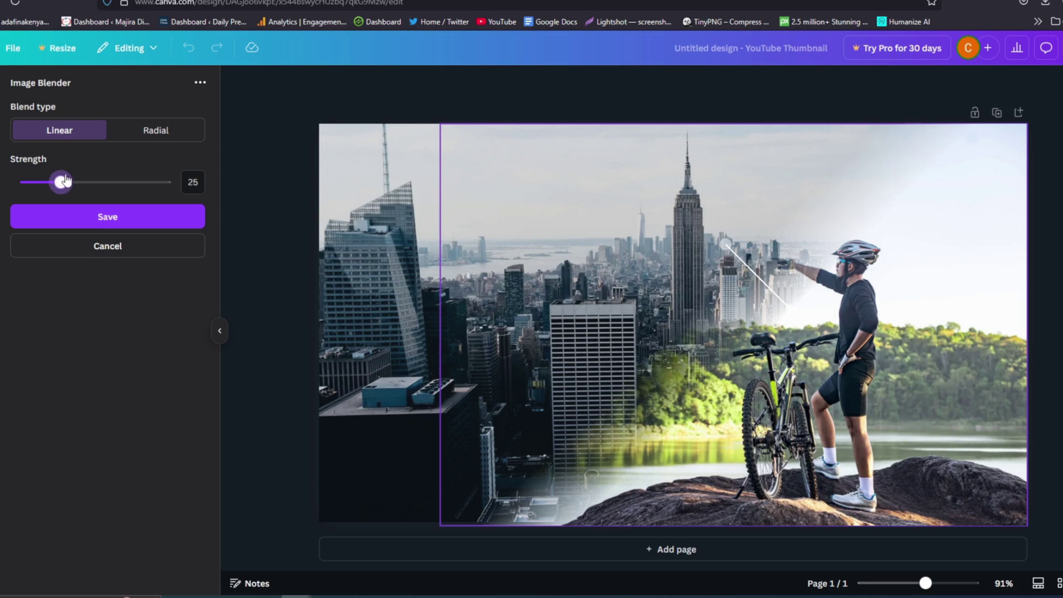
left_click(176, 230)
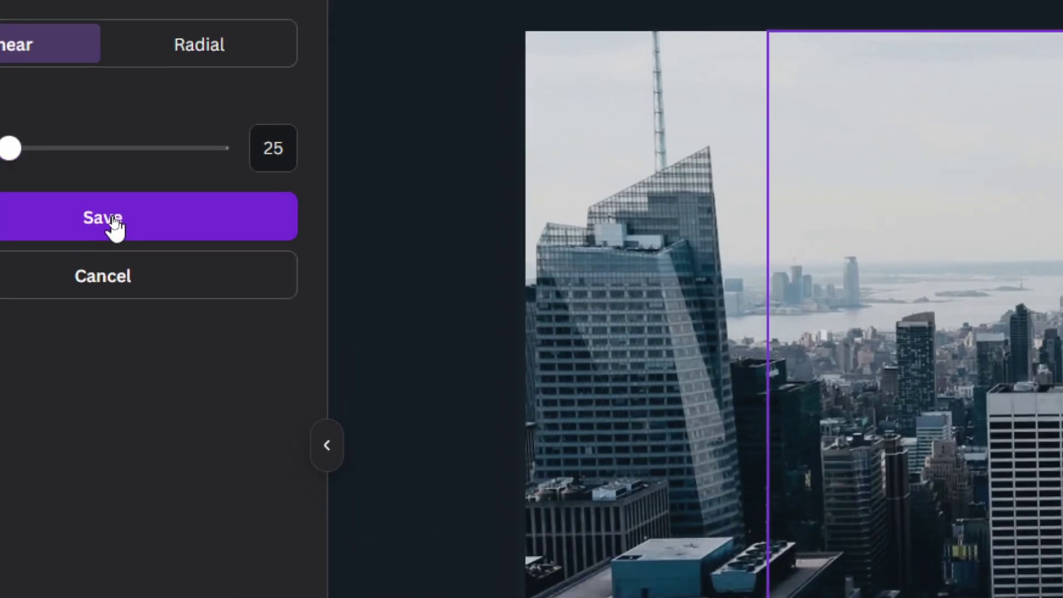
left_click(113, 221)
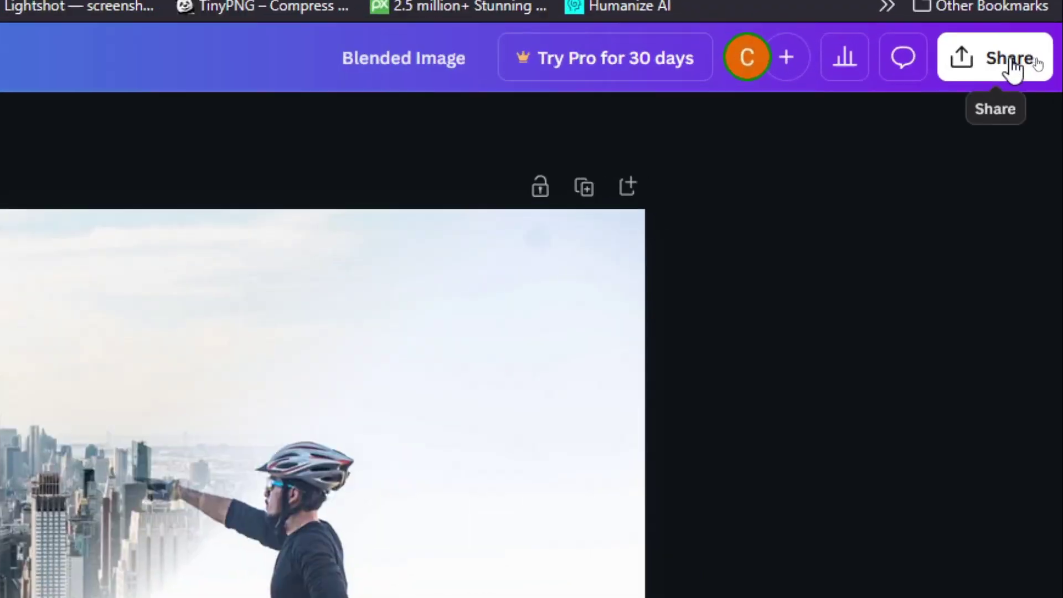
- Download the blended design as a PNG at size 1 (1,280 × 720 px)
left_click(1036, 59)
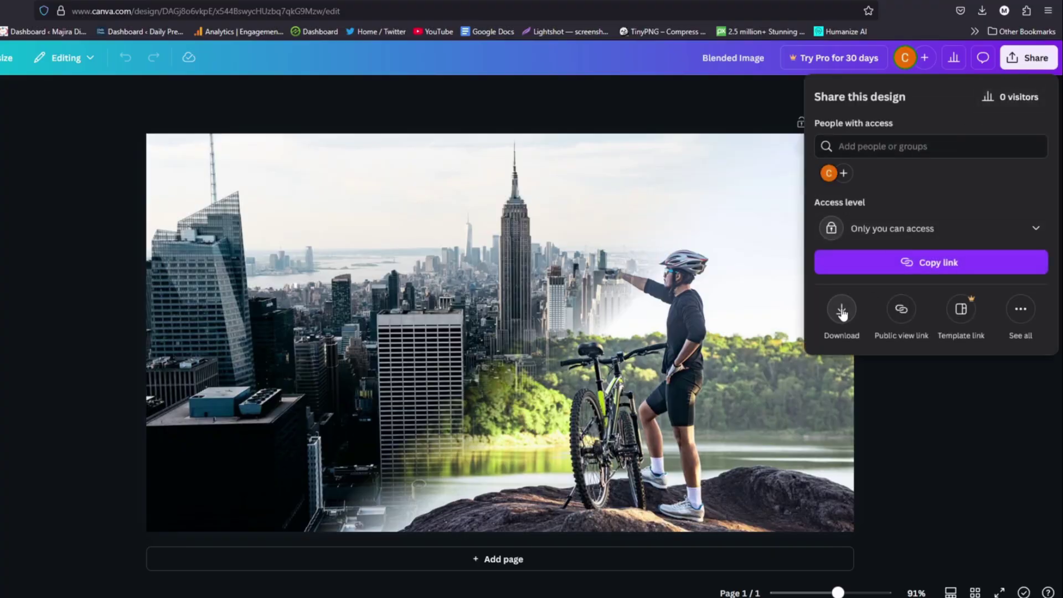
left_click(842, 311)
left_click(936, 335)
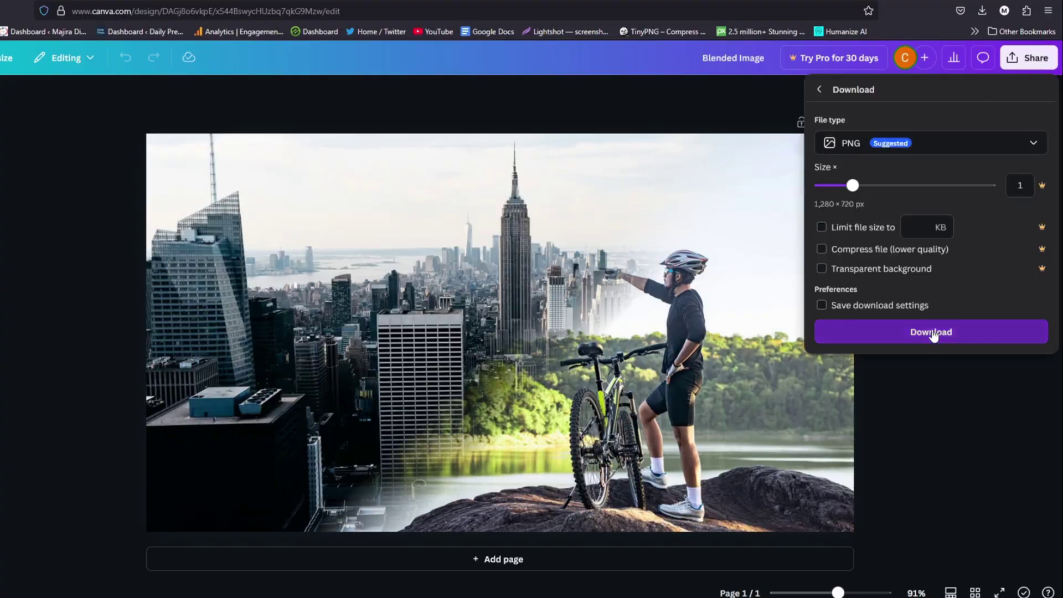